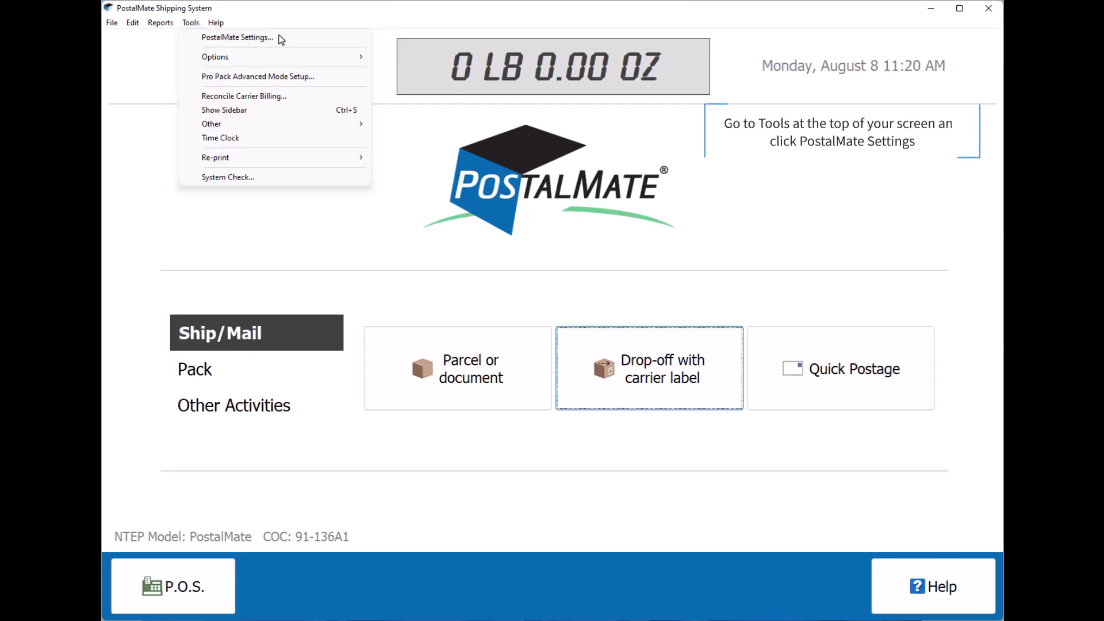
# Bring up the PostalMate Settings window from the Tools menu
pyautogui.click(292, 37)
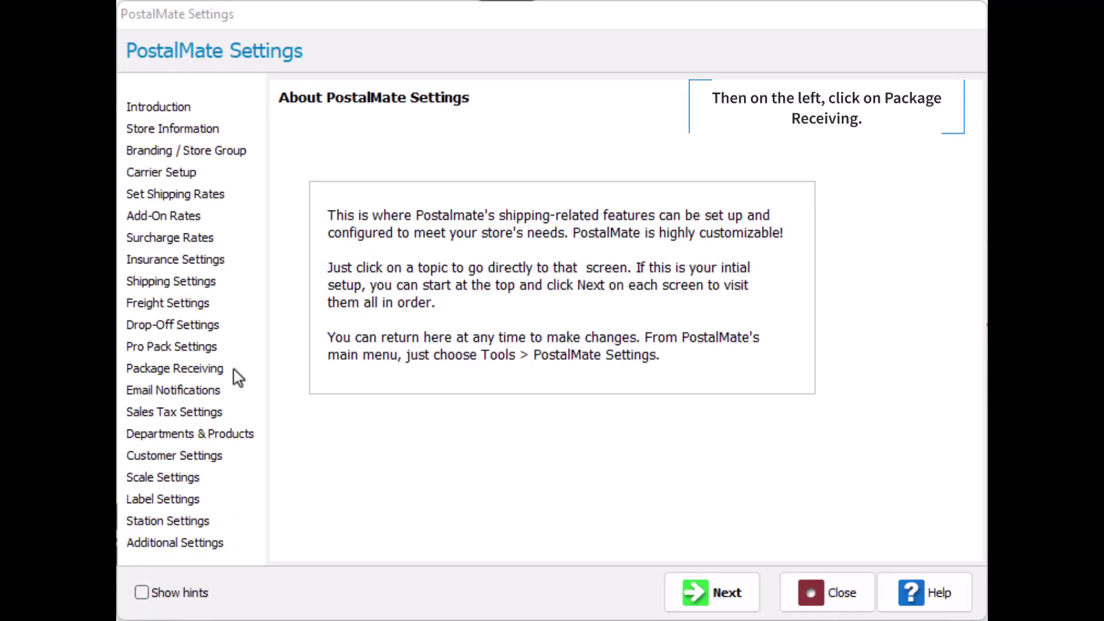
# Enable package receiving with the ZDesigner GK420d as label printer and save the settings
pyautogui.click(242, 376)
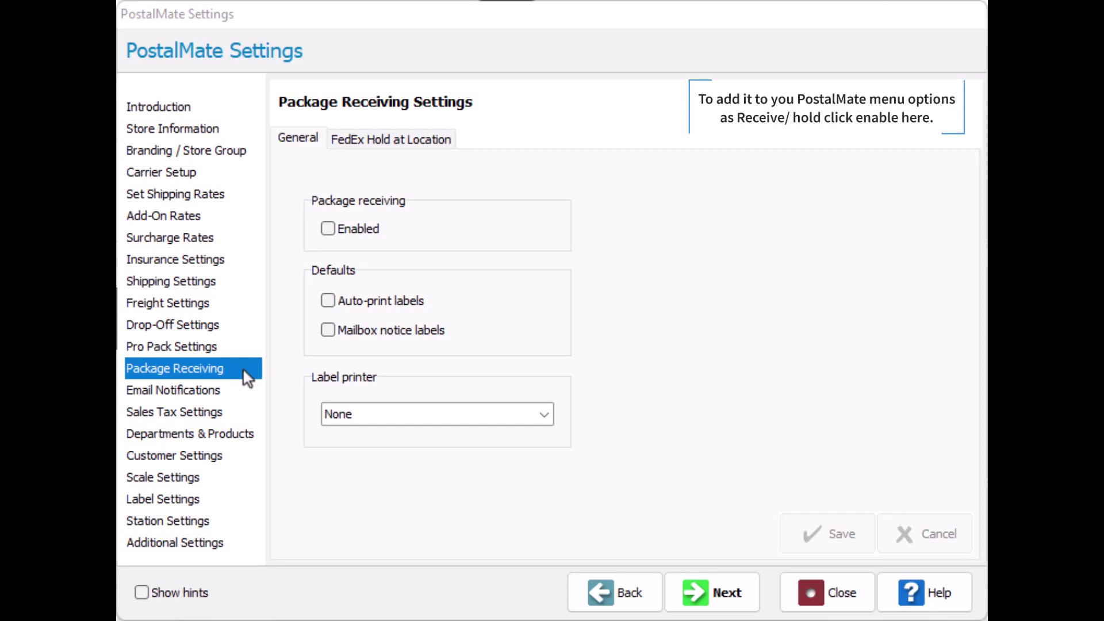
pyautogui.click(328, 230)
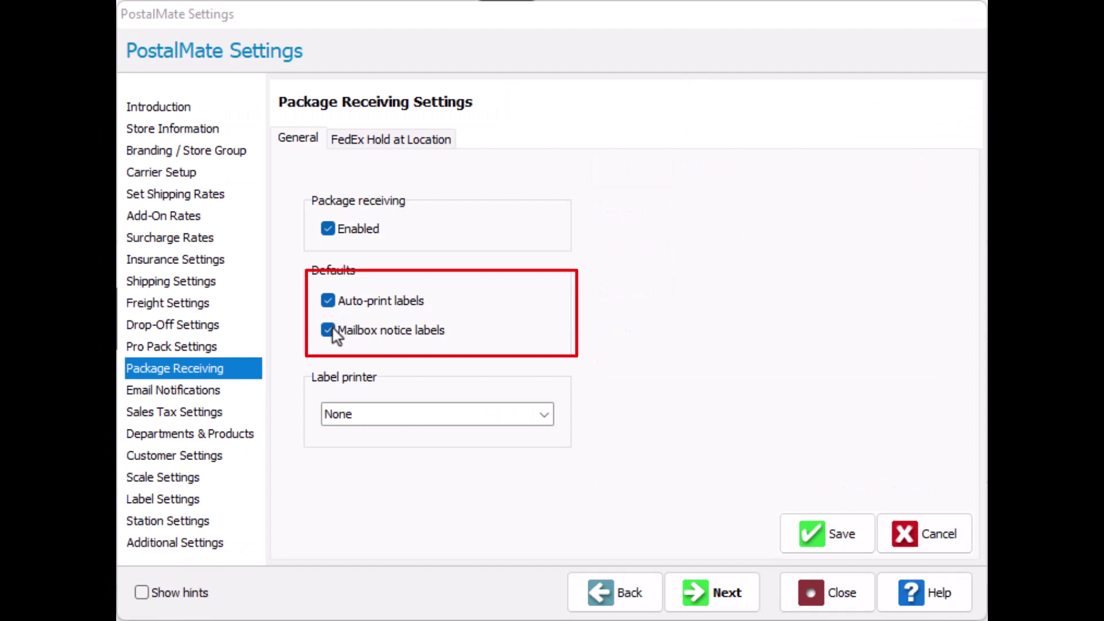
pyautogui.click(338, 420)
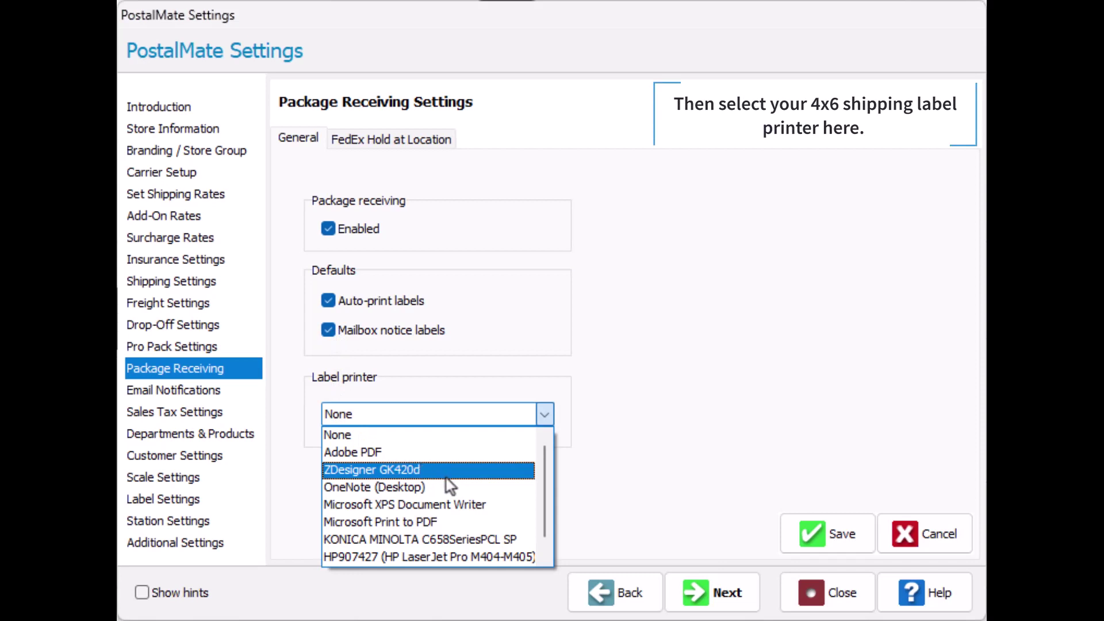
pyautogui.click(411, 467)
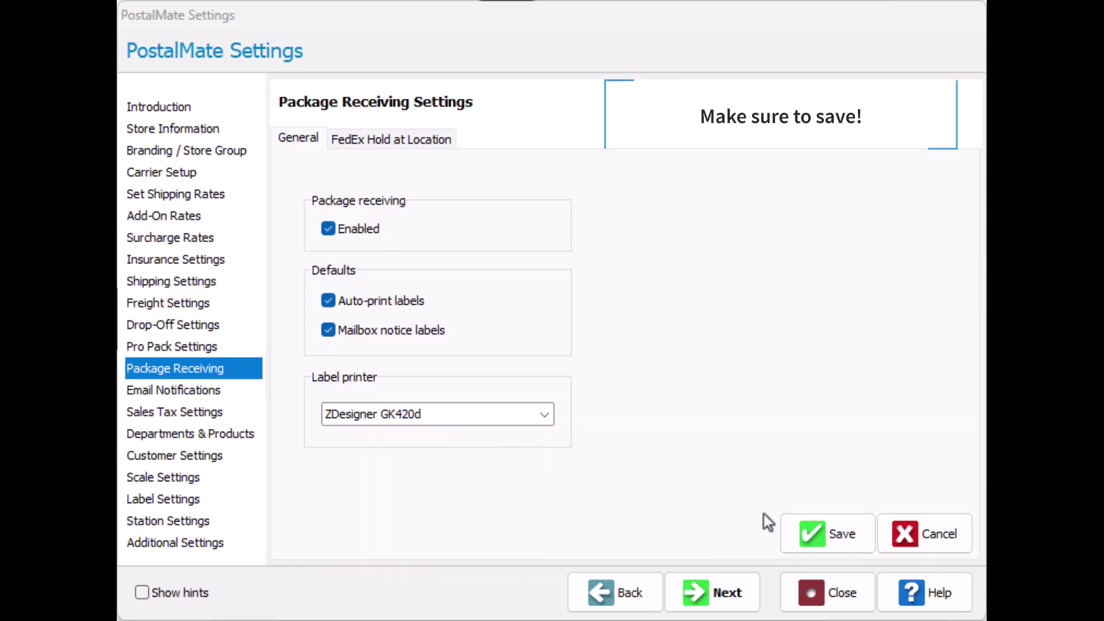
pyautogui.click(853, 541)
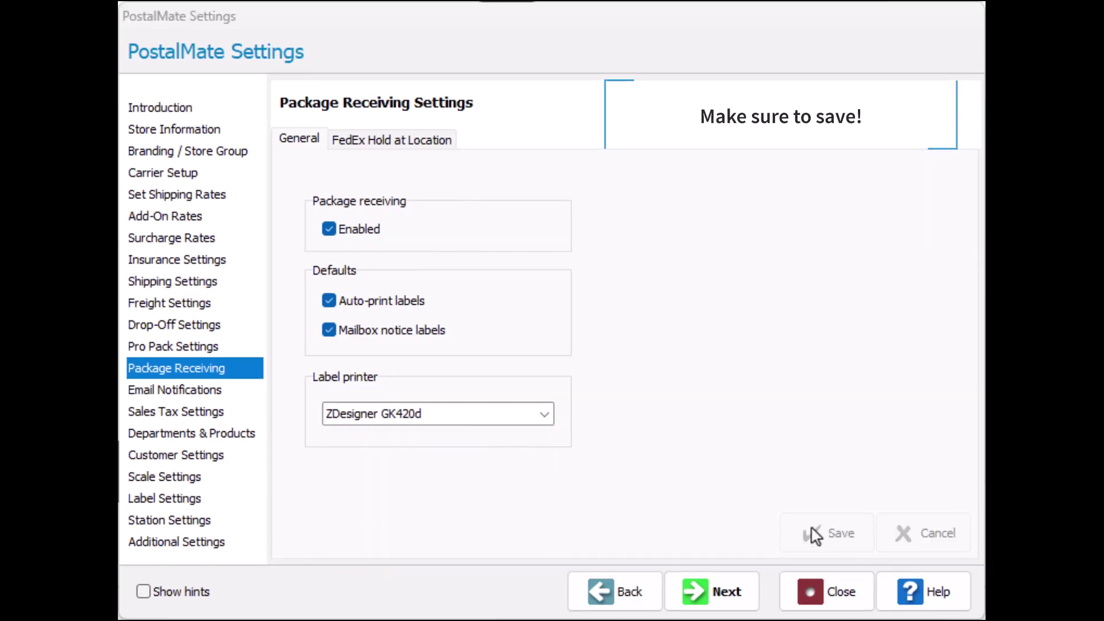
# Enable shipment email notifications, sent to the customer automatically
pyautogui.click(240, 402)
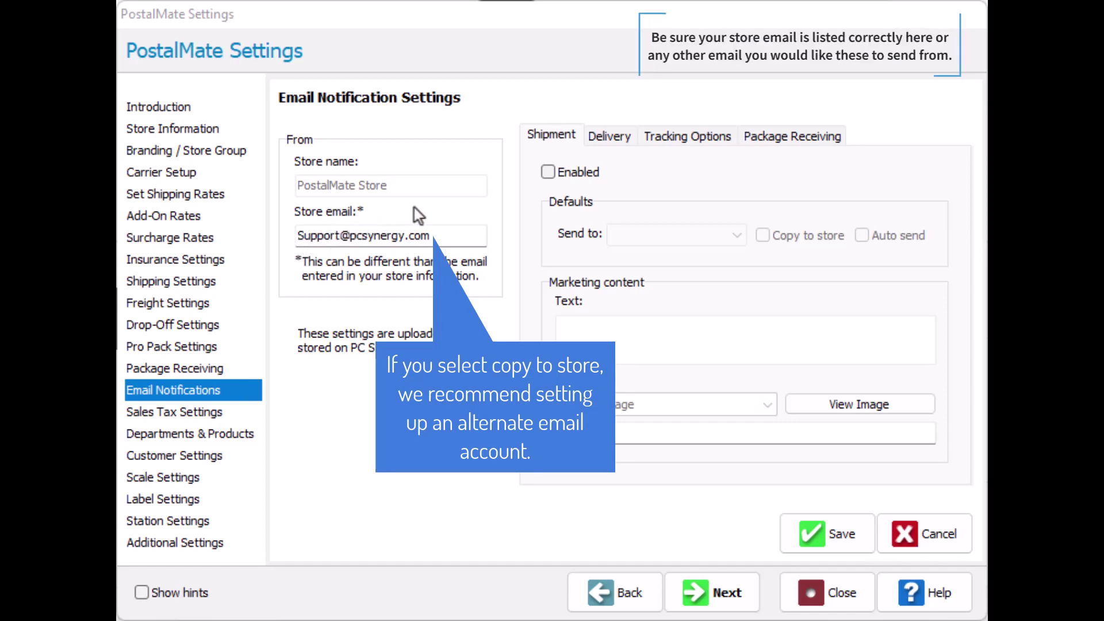
pyautogui.click(549, 173)
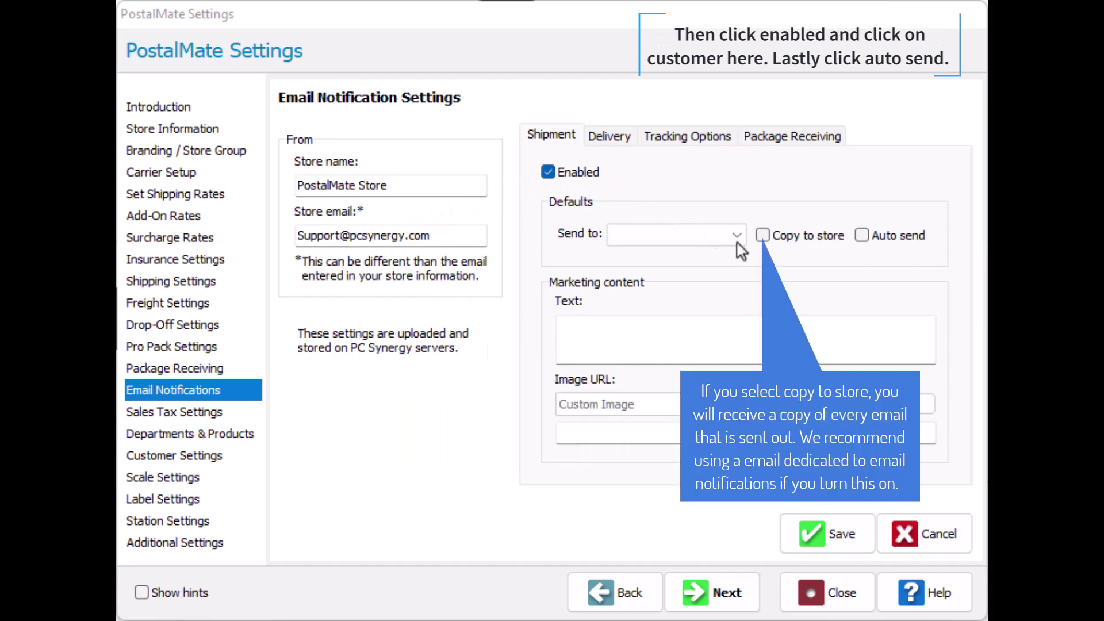
pyautogui.click(736, 243)
pyautogui.click(699, 269)
pyautogui.click(862, 236)
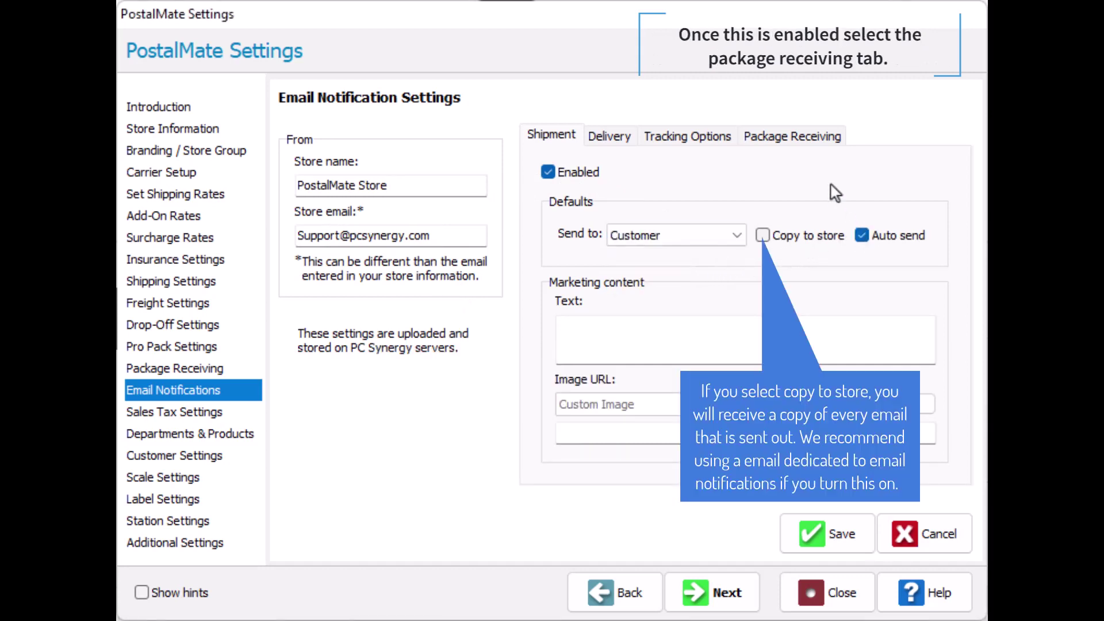
# Review the package receiving email text and close settings back to the register
pyautogui.click(796, 138)
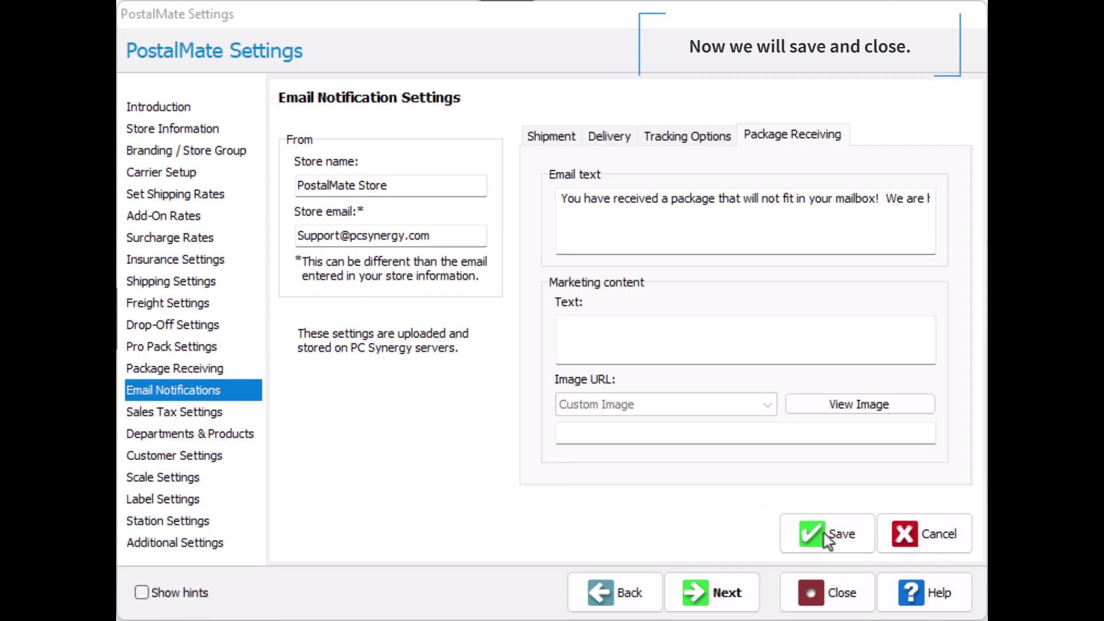
pyautogui.click(828, 594)
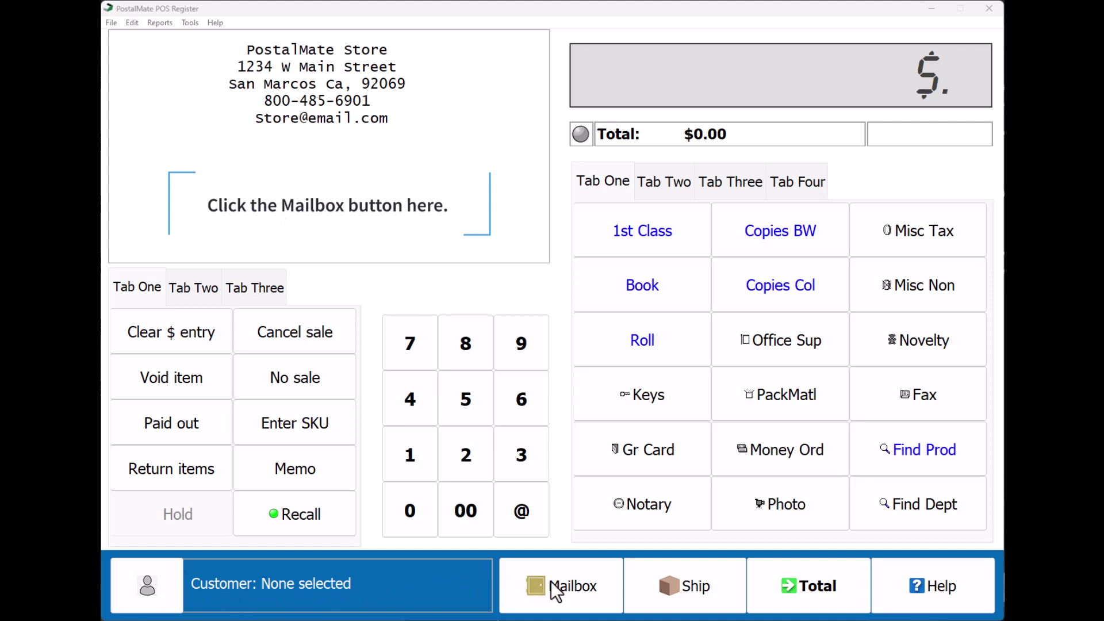
# Reach the Service Options page of the Mailbox Manager settings
pyautogui.click(589, 581)
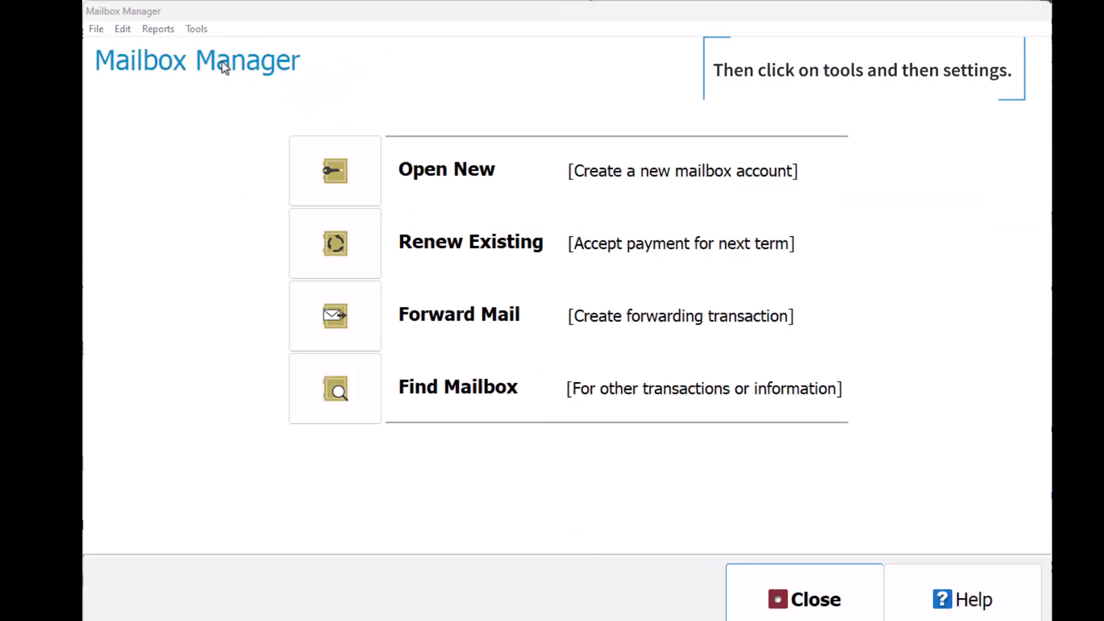
pyautogui.click(197, 29)
pyautogui.click(299, 73)
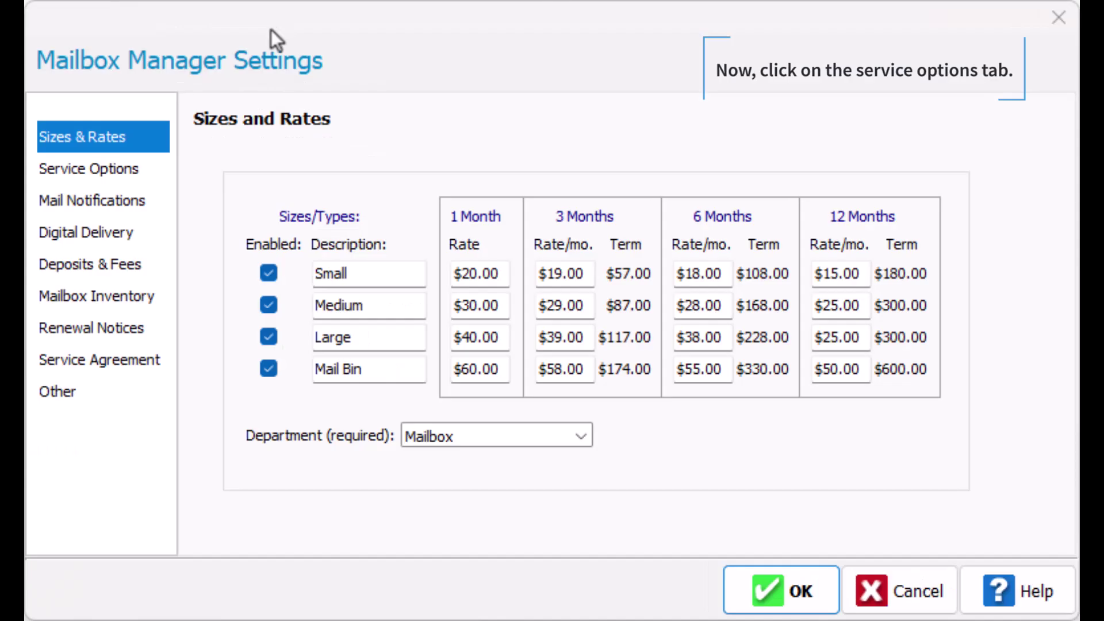
pyautogui.click(150, 173)
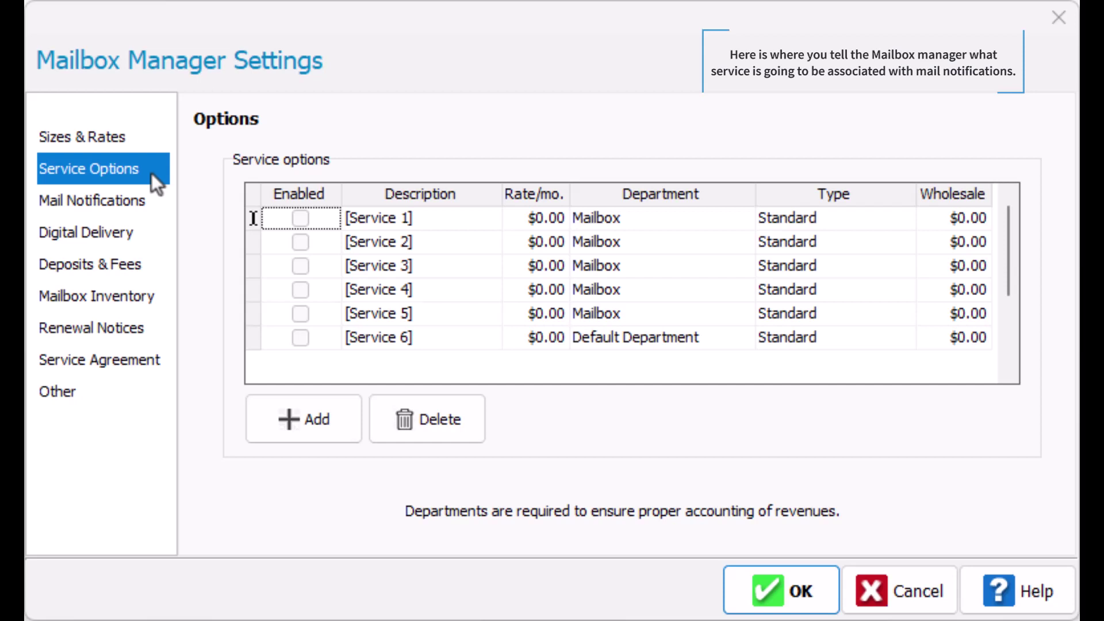
# Enable Service 1 as 'Email Notications' with type Mail notifications
pyautogui.click(301, 220)
pyautogui.click(367, 223)
pyautogui.write('Email Notications')
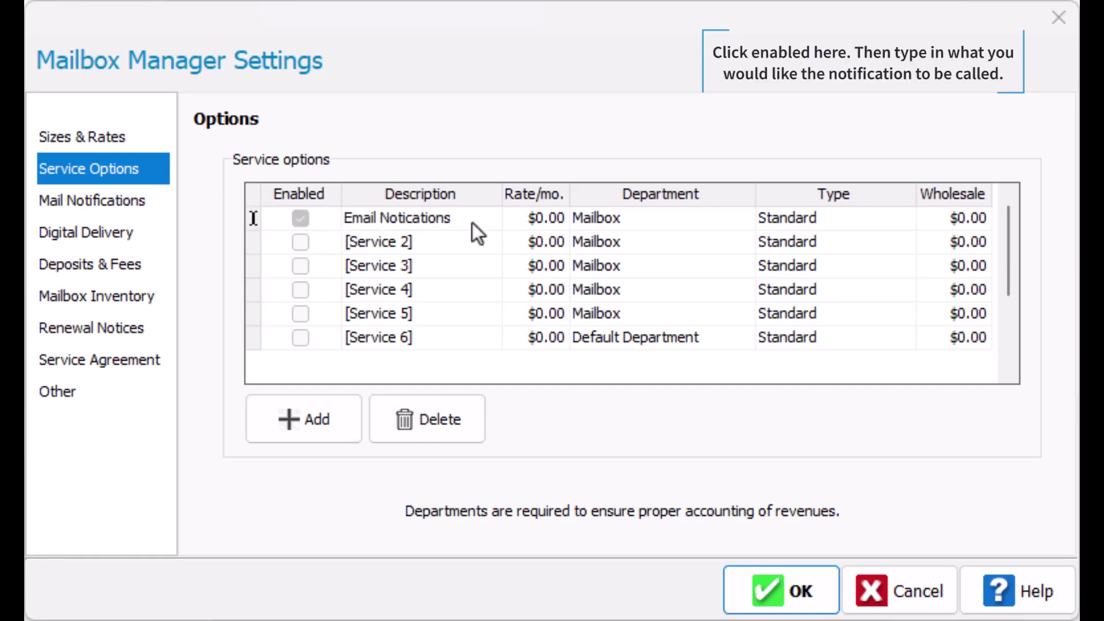
pyautogui.click(878, 223)
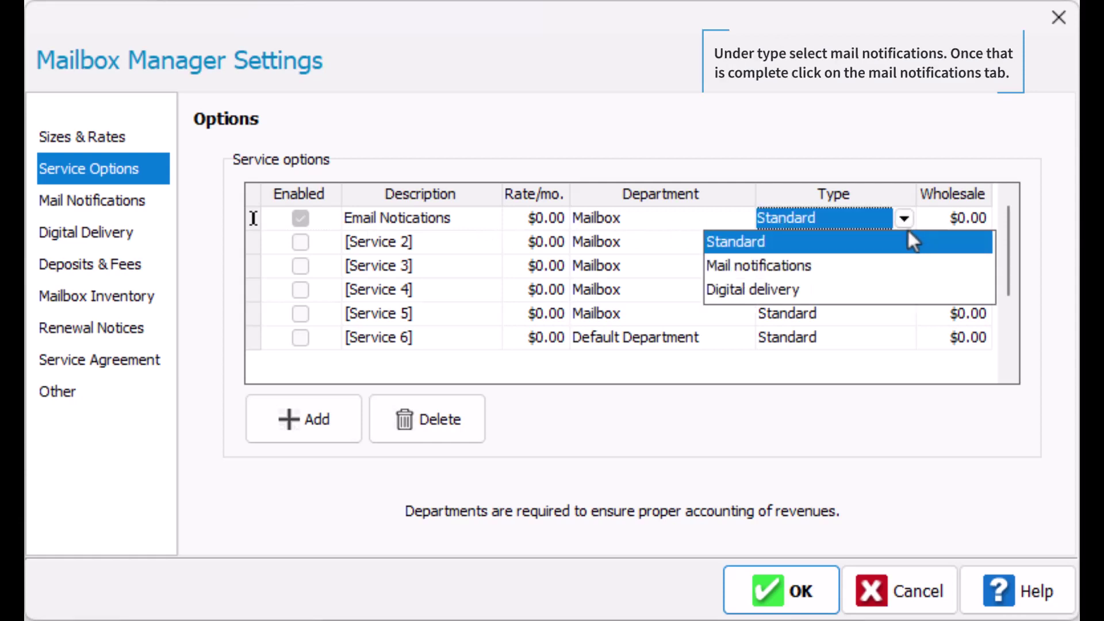
pyautogui.click(901, 257)
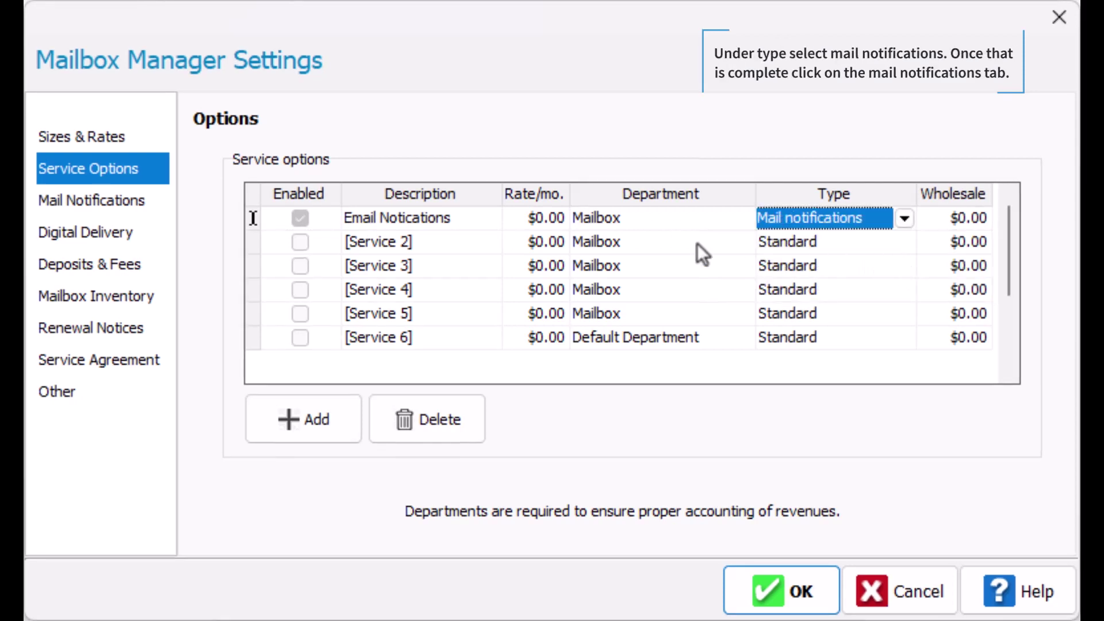
# Associate notifications with the Email Notications service, generated by PostalMate Package Receiving, and save
pyautogui.click(147, 207)
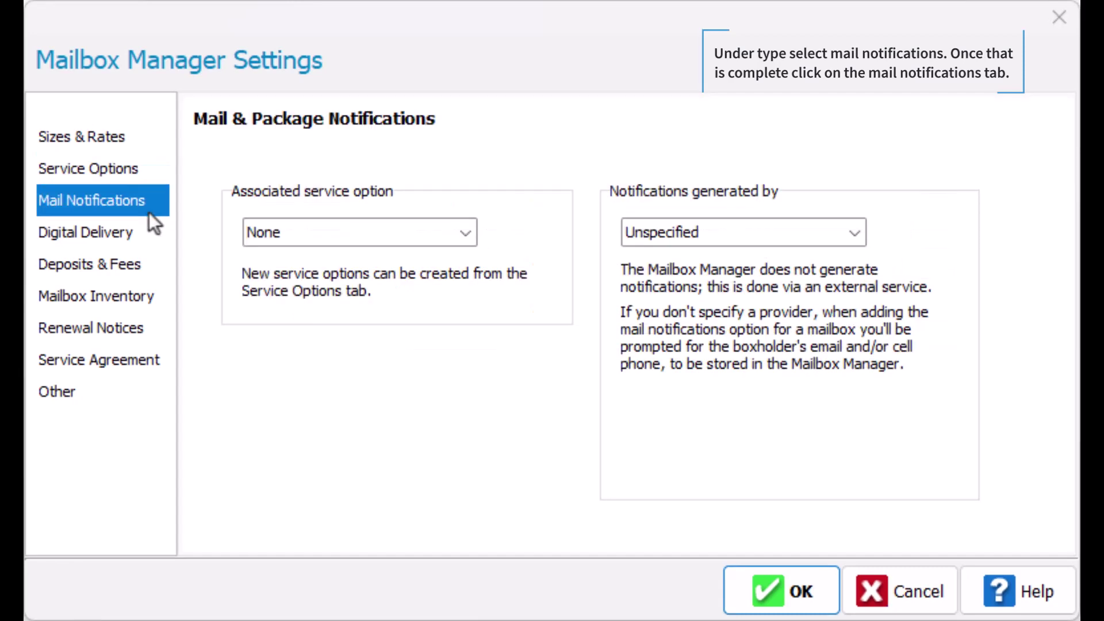
pyautogui.click(466, 234)
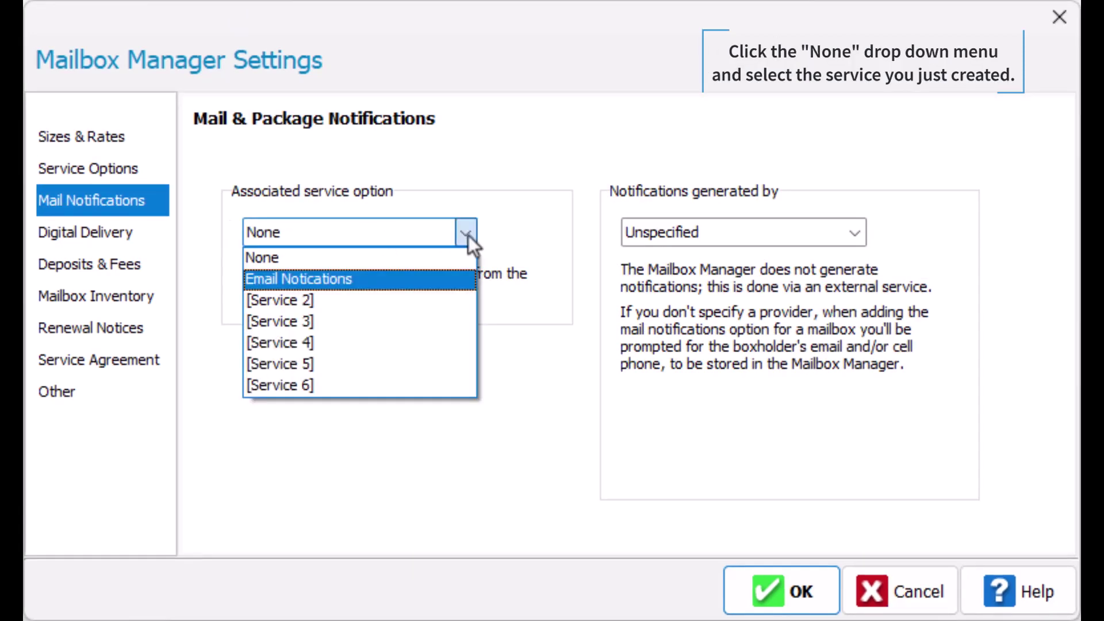
pyautogui.click(453, 284)
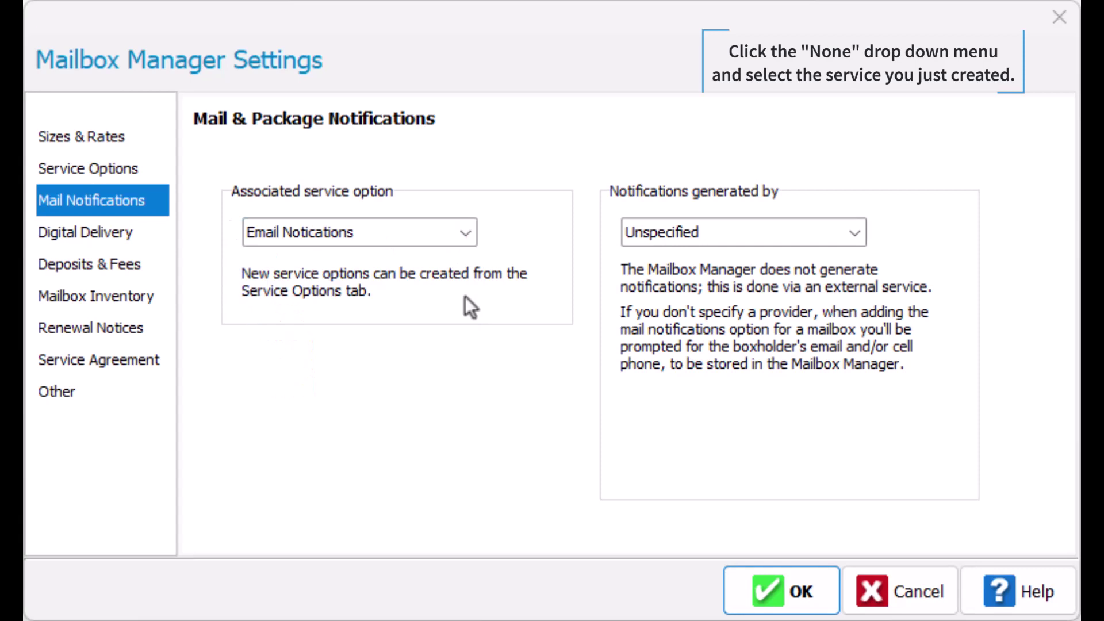
pyautogui.click(855, 235)
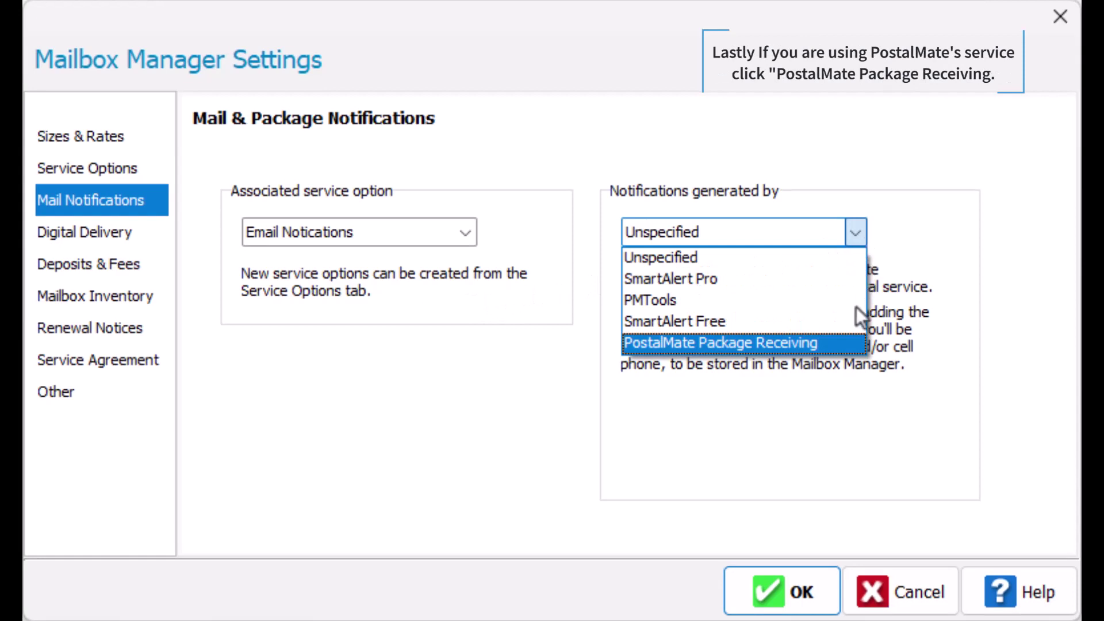
pyautogui.click(850, 347)
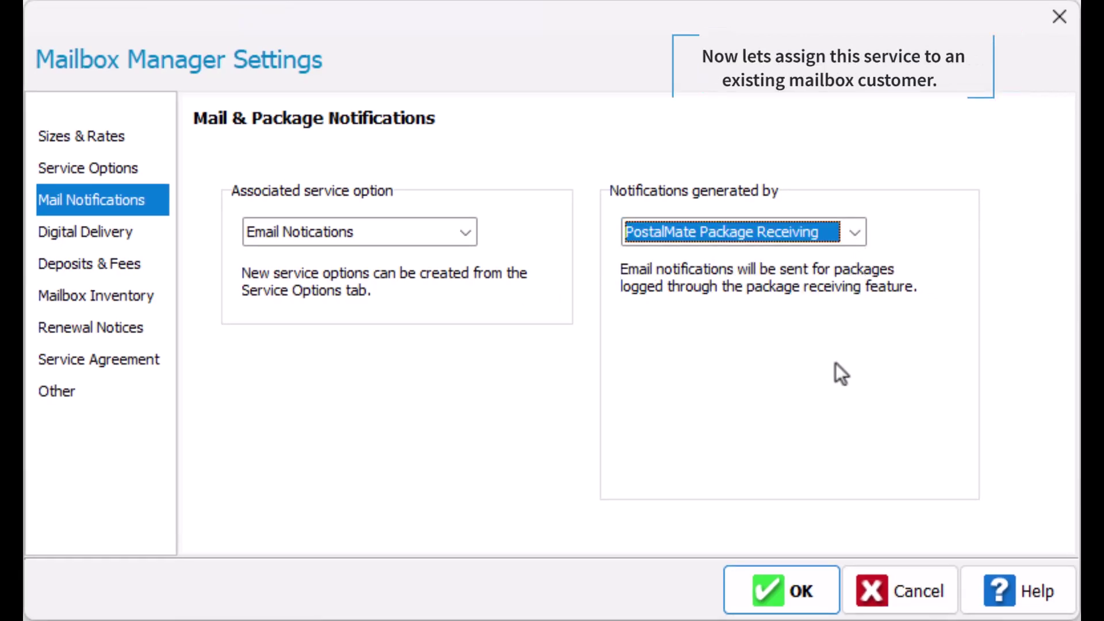
pyautogui.click(798, 593)
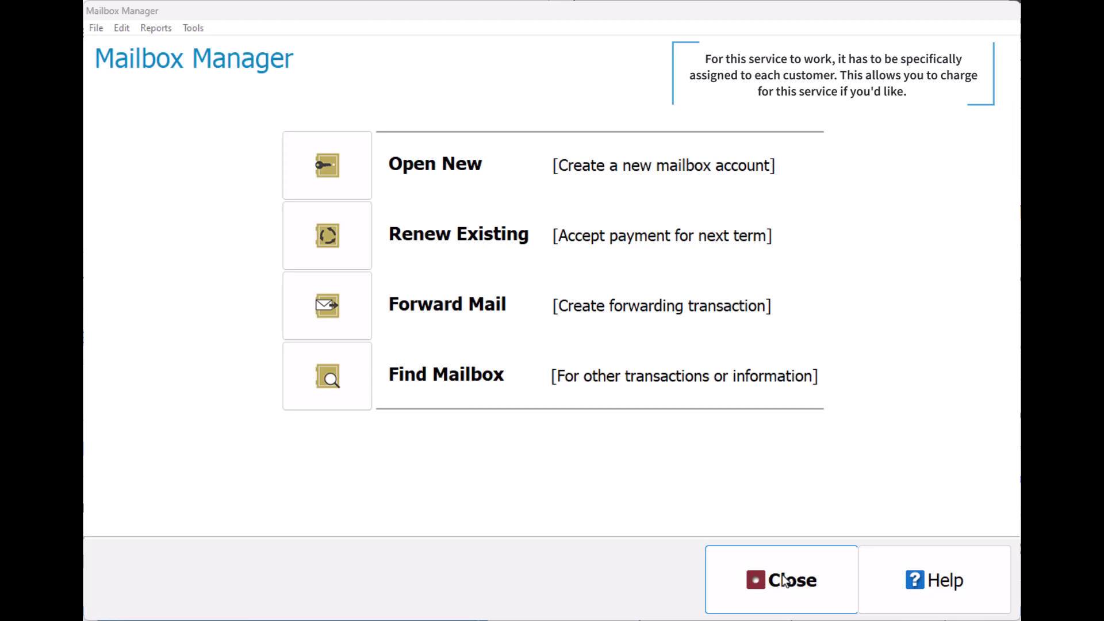
# Find the mailbox customer and run the Add service option activity
pyautogui.click(331, 383)
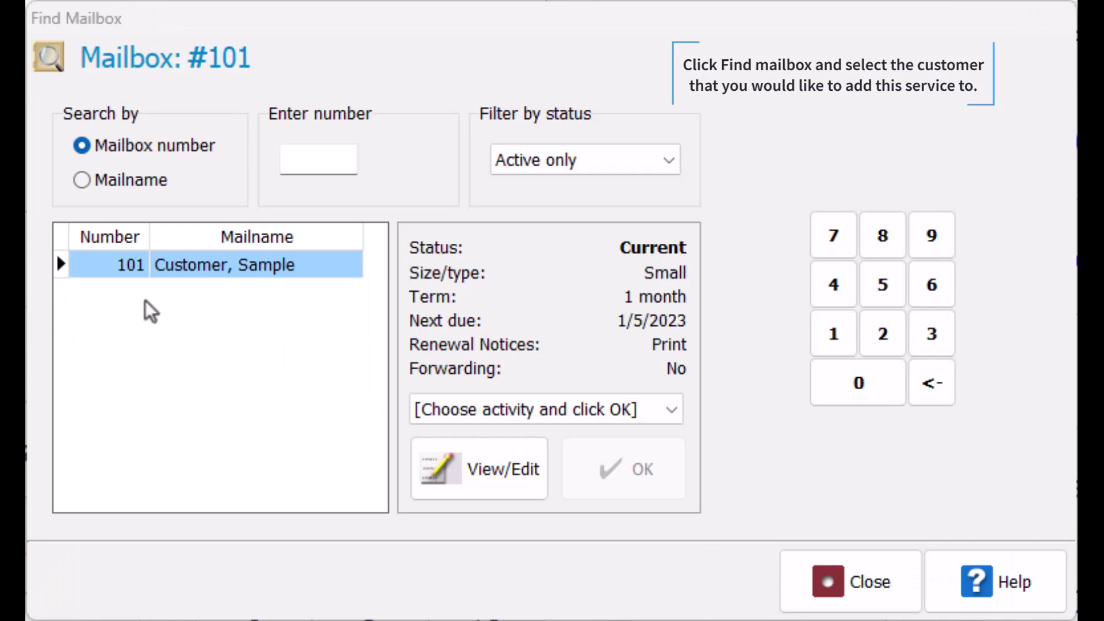
pyautogui.click(672, 411)
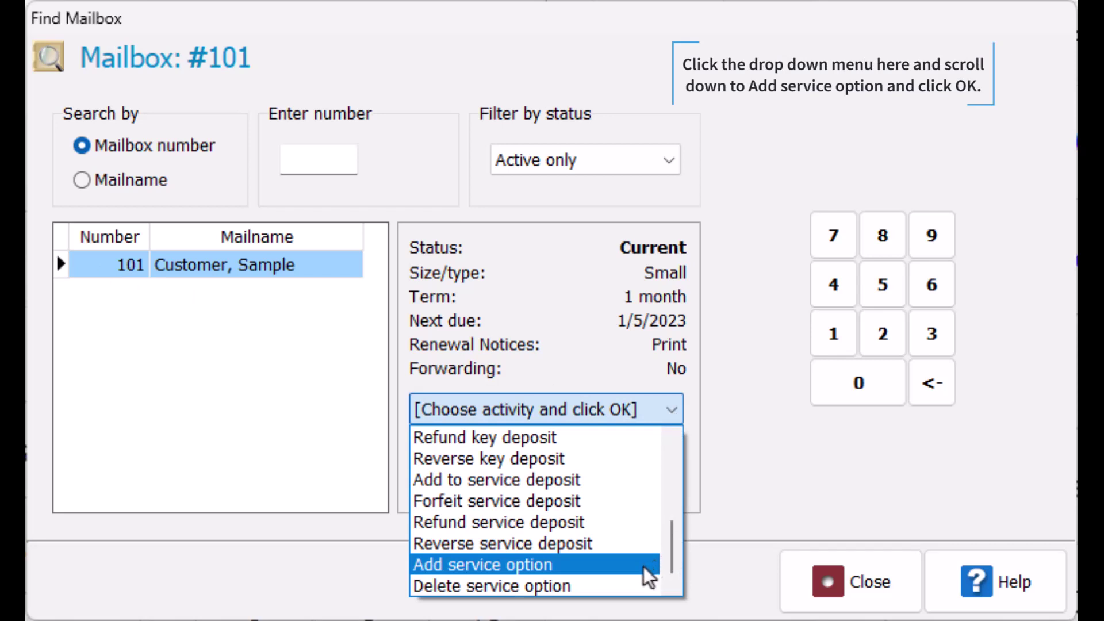
pyautogui.click(645, 568)
pyautogui.click(636, 490)
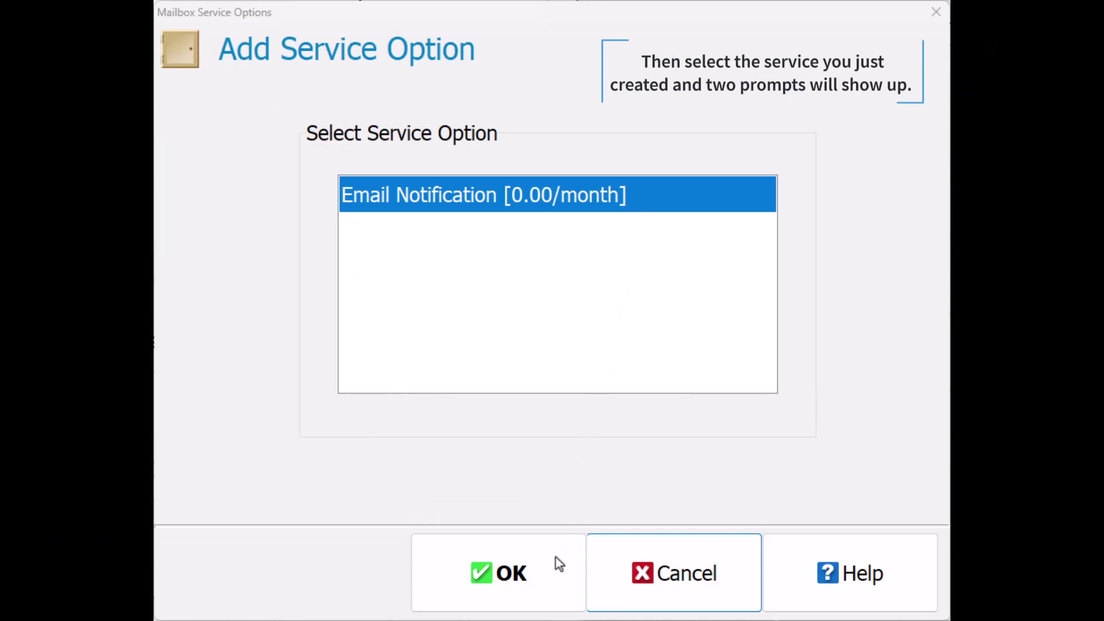
# Add the Email Notification service at 0.00 with no term charge and enable email notices
pyautogui.click(546, 594)
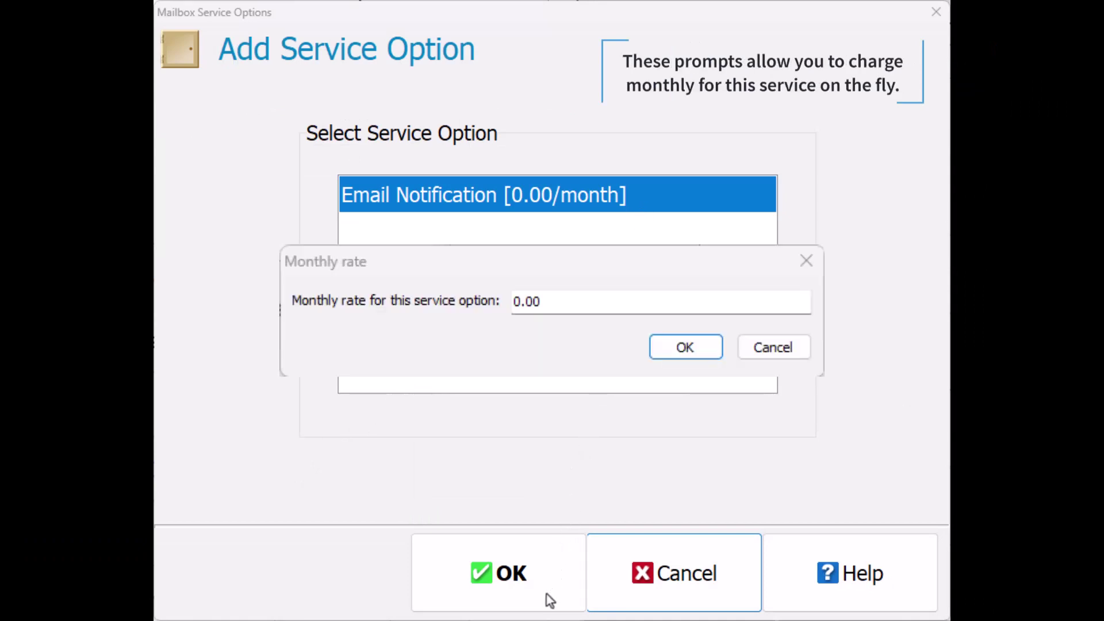
pyautogui.press('Return')
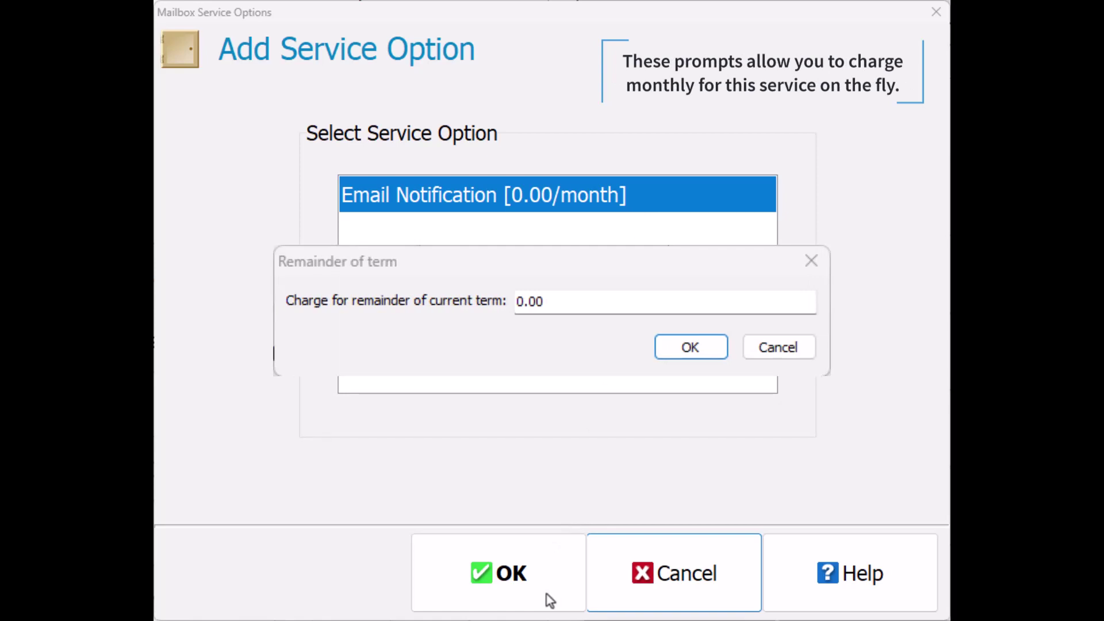
pyautogui.press('Return')
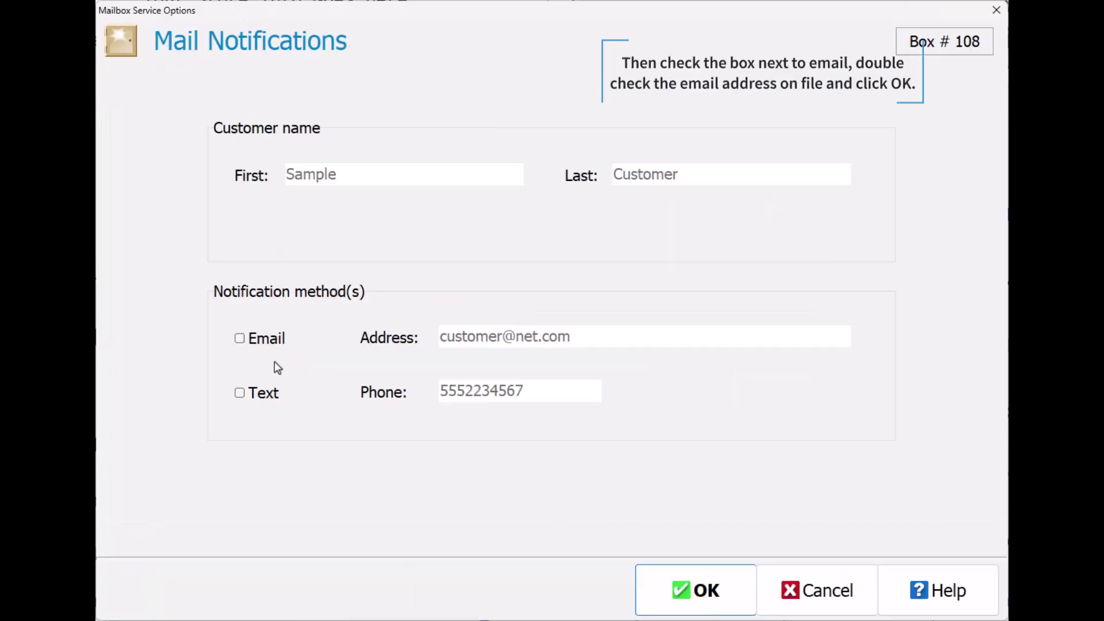
pyautogui.click(239, 339)
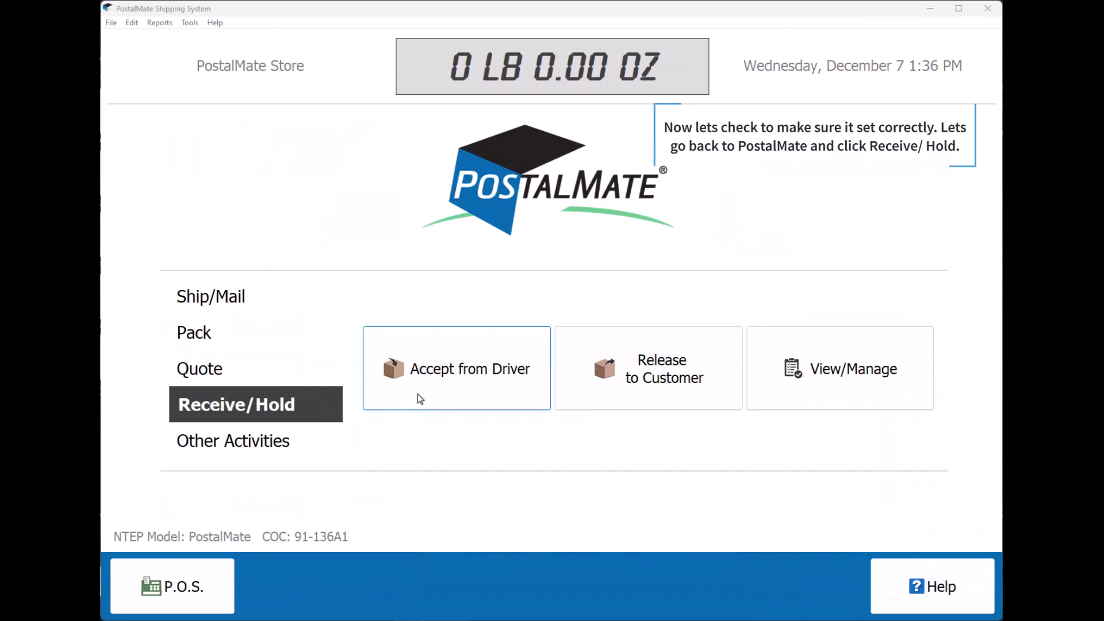
# Accept a package from the driver under its tracking number with United Parcel Service as carrier
pyautogui.click(497, 378)
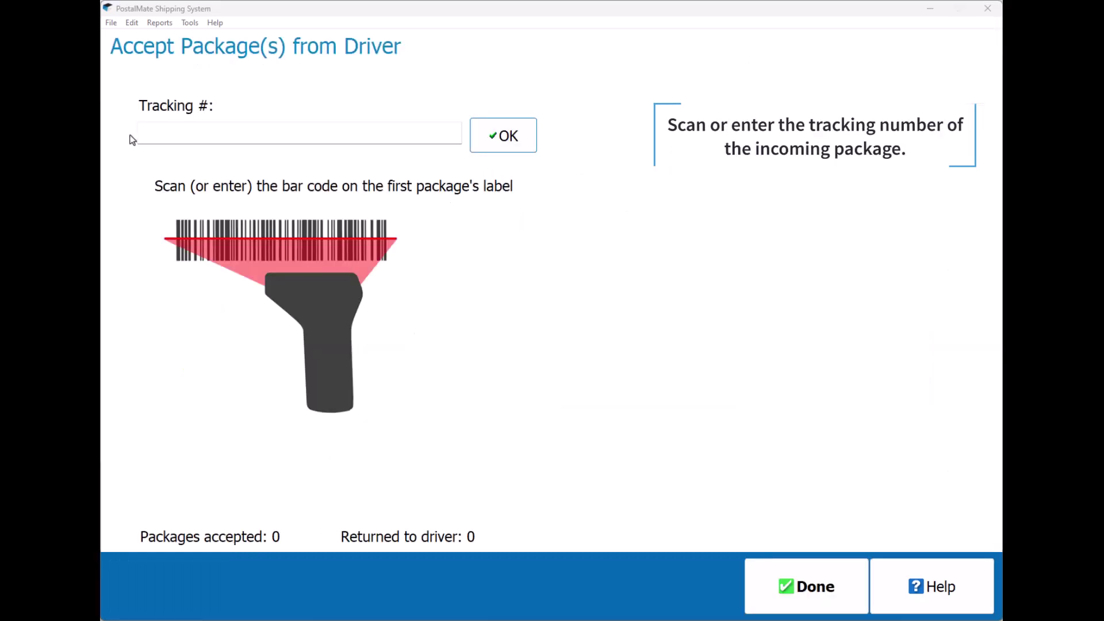
pyautogui.write('Z123787489387')
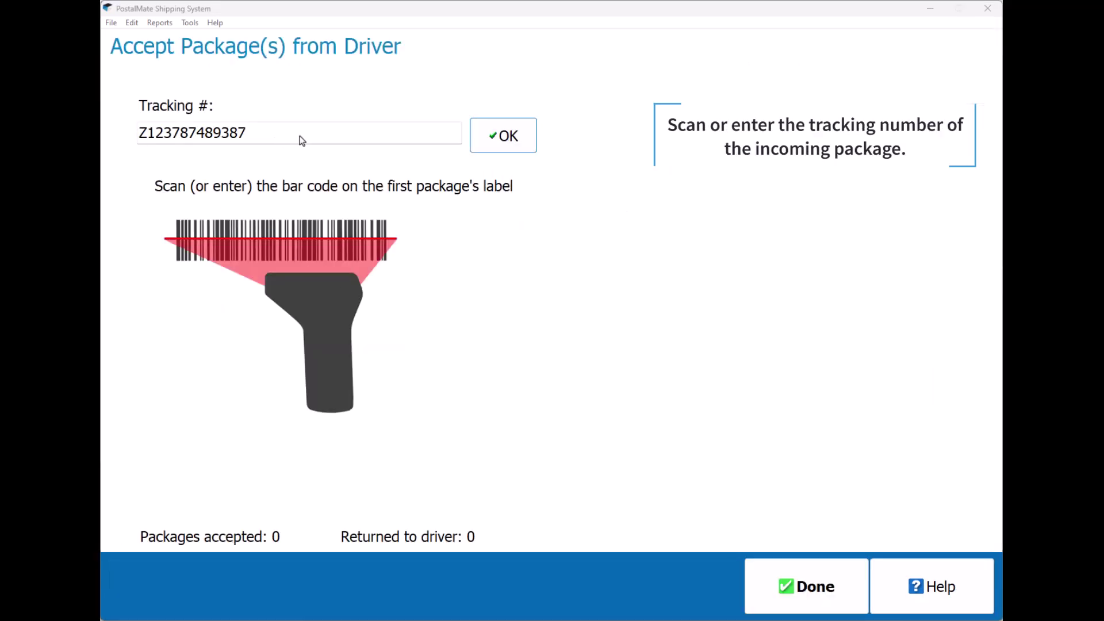
pyautogui.click(513, 138)
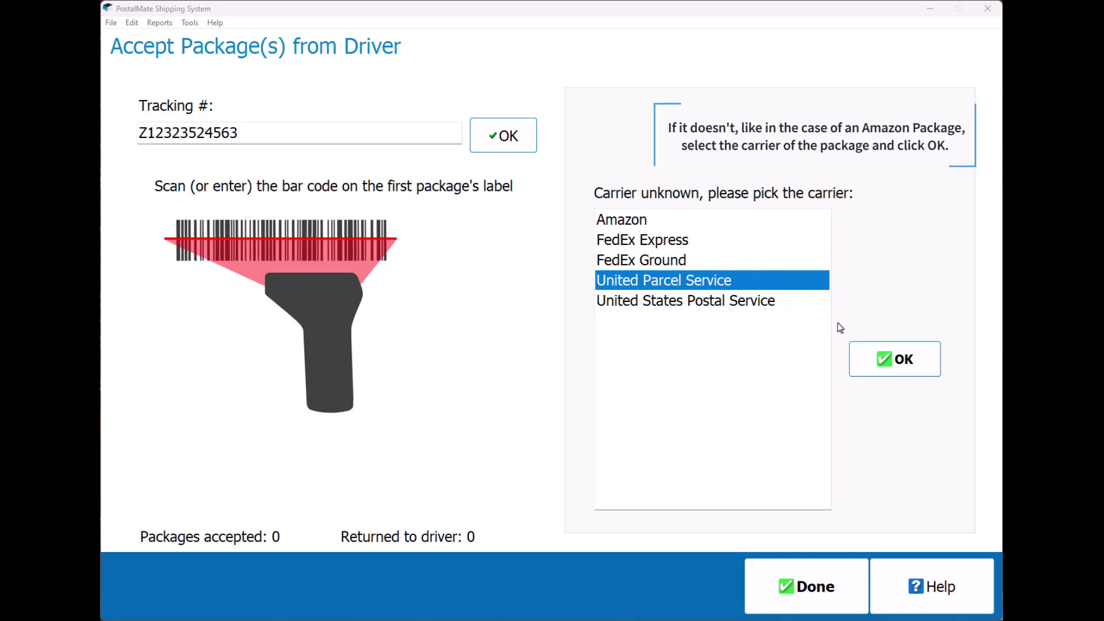
pyautogui.click(912, 370)
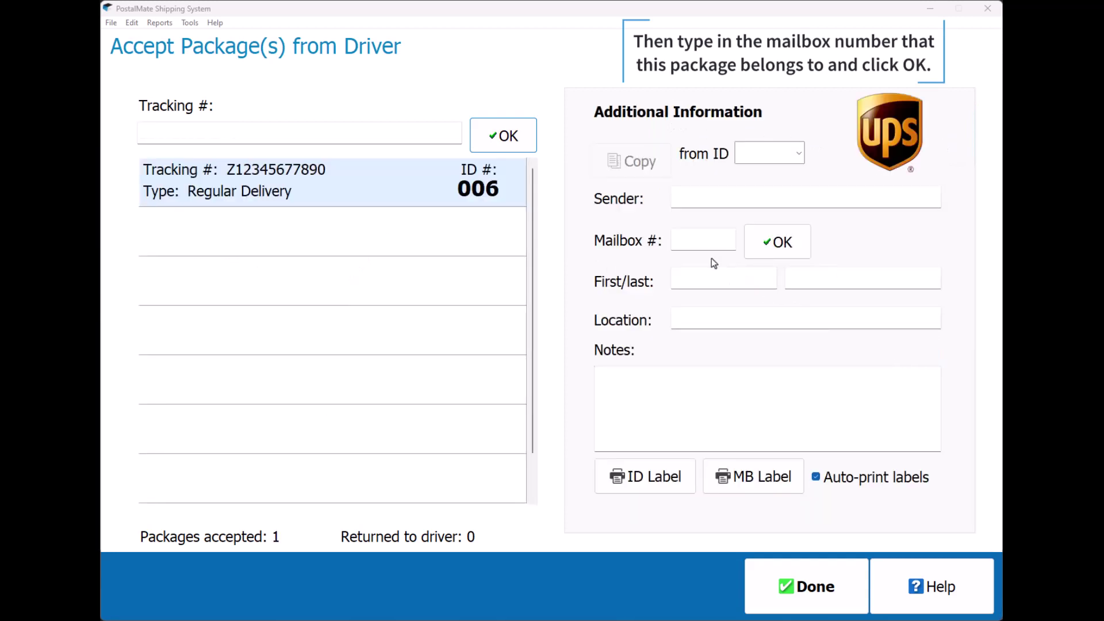
# Assign the package to mailbox 101 and finish check-in, printing the labels
pyautogui.click(678, 241)
pyautogui.write('101')
pyautogui.click(781, 246)
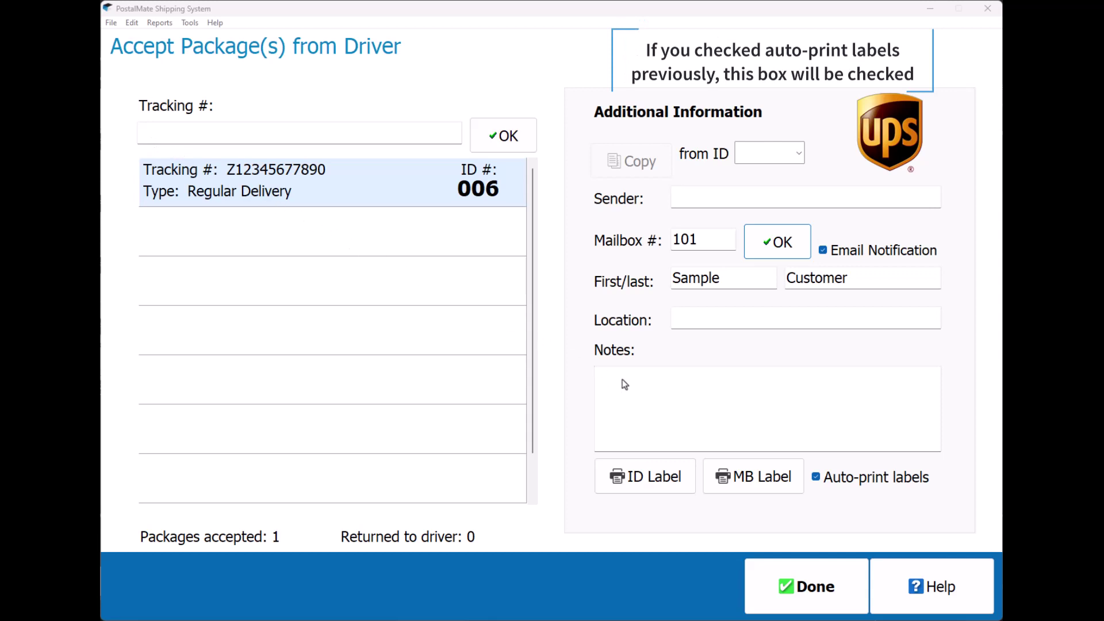
pyautogui.click(821, 581)
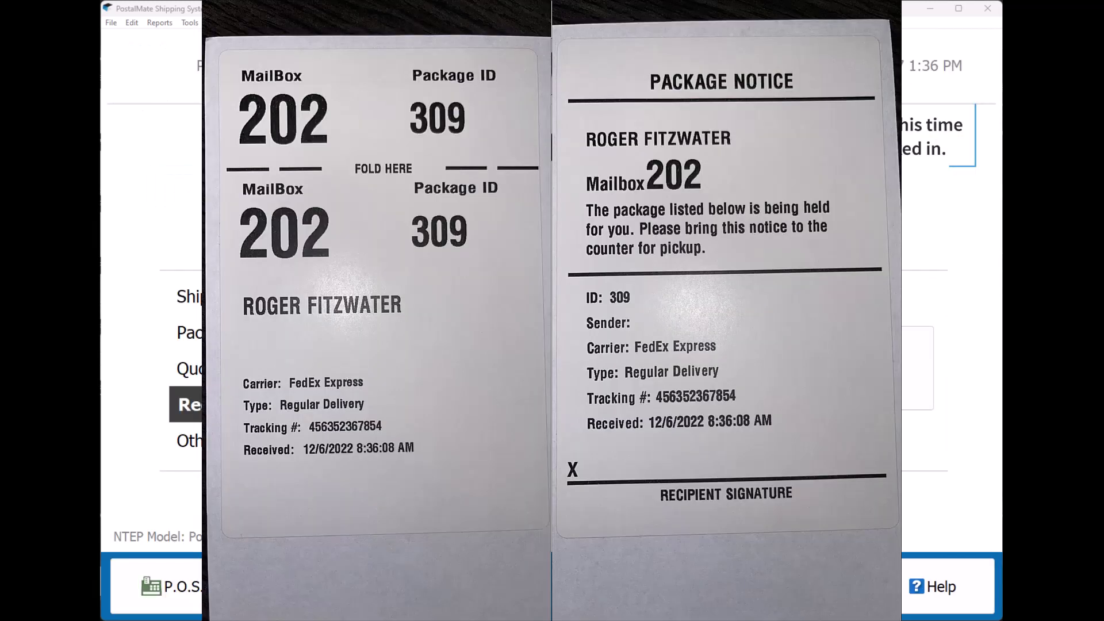